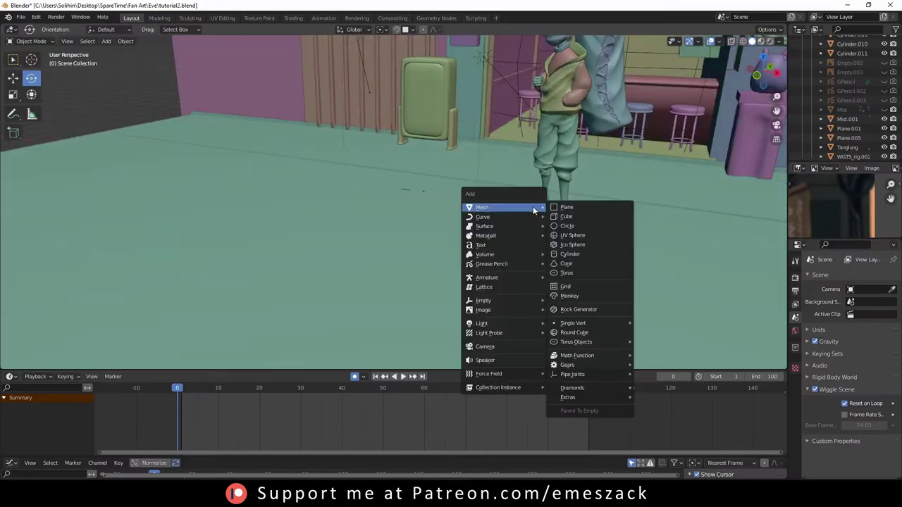
# Add a plain axes empty at the 3D cursor, working in the right side view
pyautogui.click(575, 301)
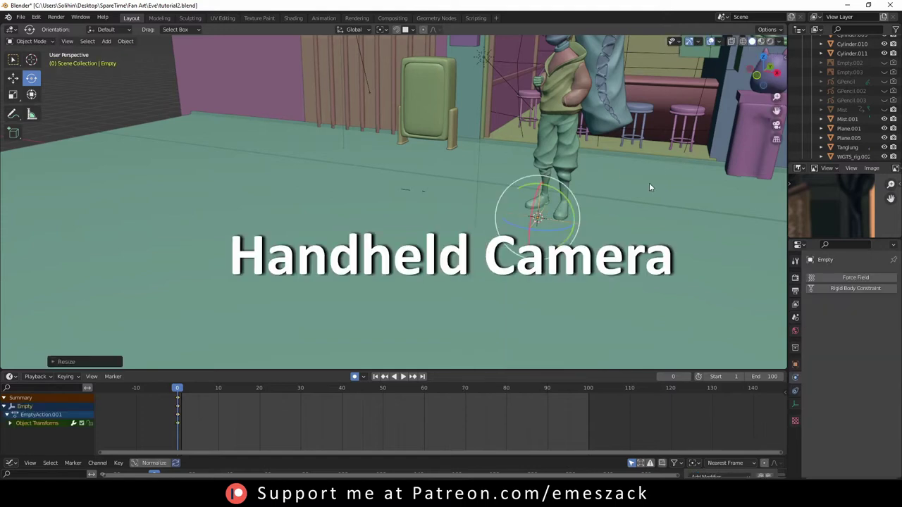
pyautogui.press('KP_Decimal')
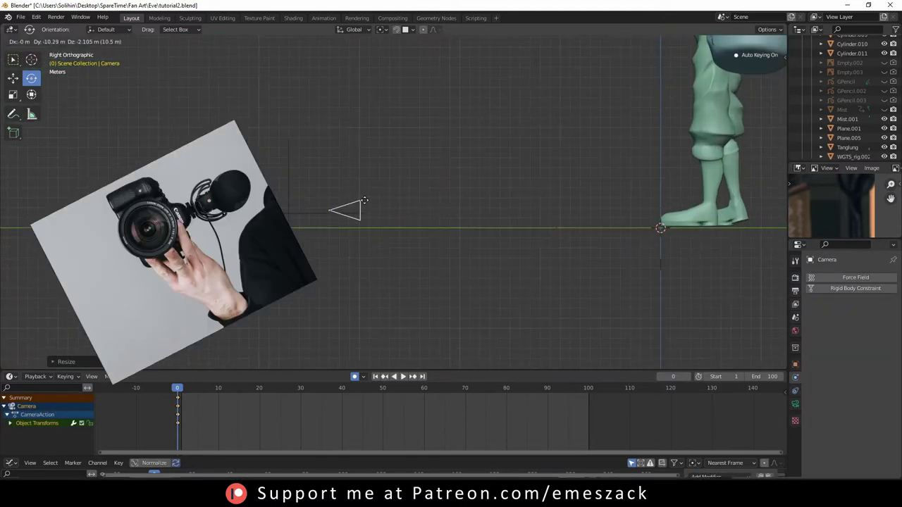
pyautogui.hotkey('shift', 'a')
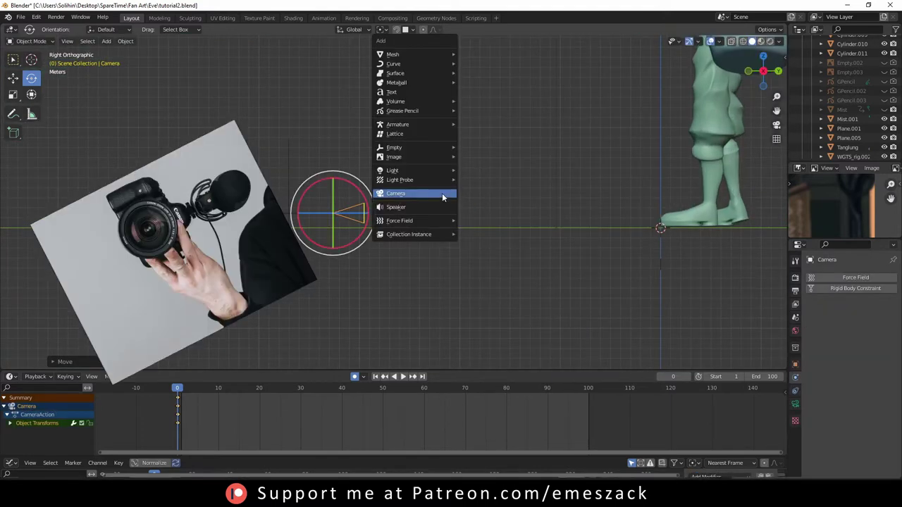
pyautogui.hotkey('shift', 'a')
pyautogui.moveTo(374, 152)
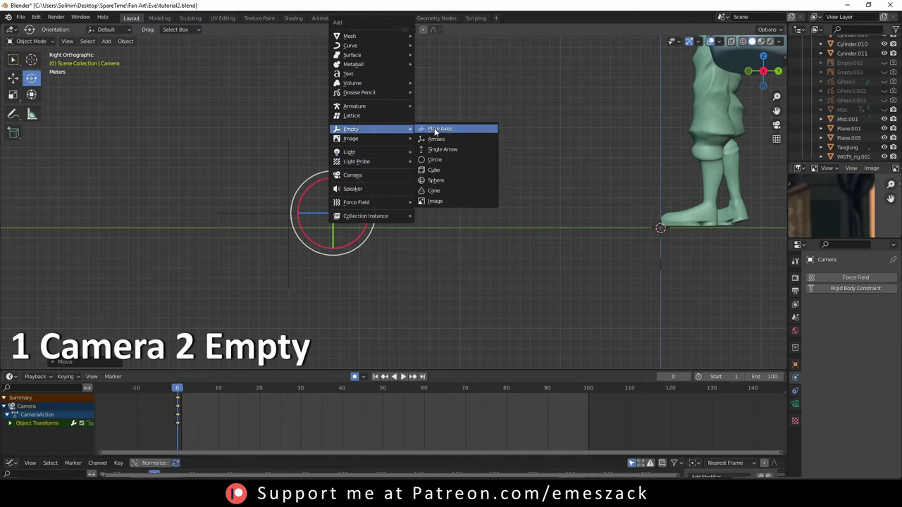
pyautogui.click(435, 131)
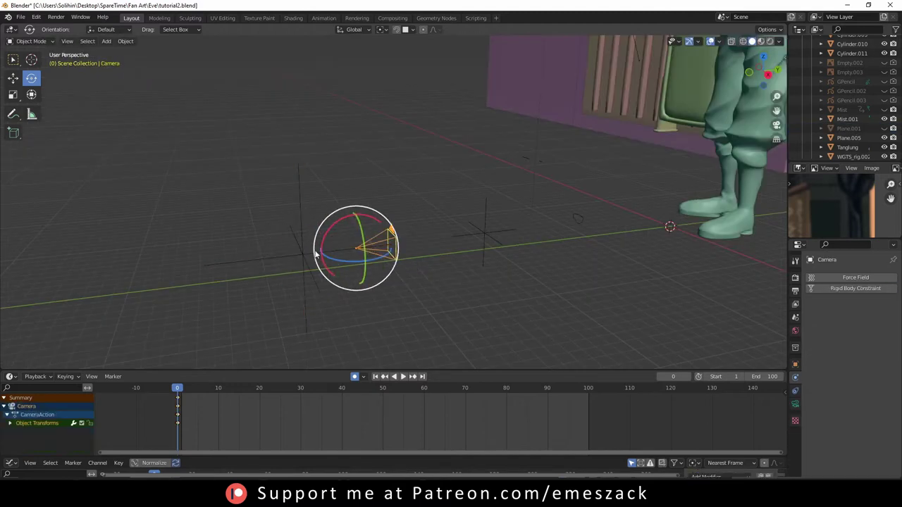
# Duplicate the empty as a second marker and annotate it as Focus Point
pyautogui.keyDown('alt'); pyautogui.click(316, 255); pyautogui.keyUp('alt')
pyautogui.click(316, 258)
pyautogui.press('g')
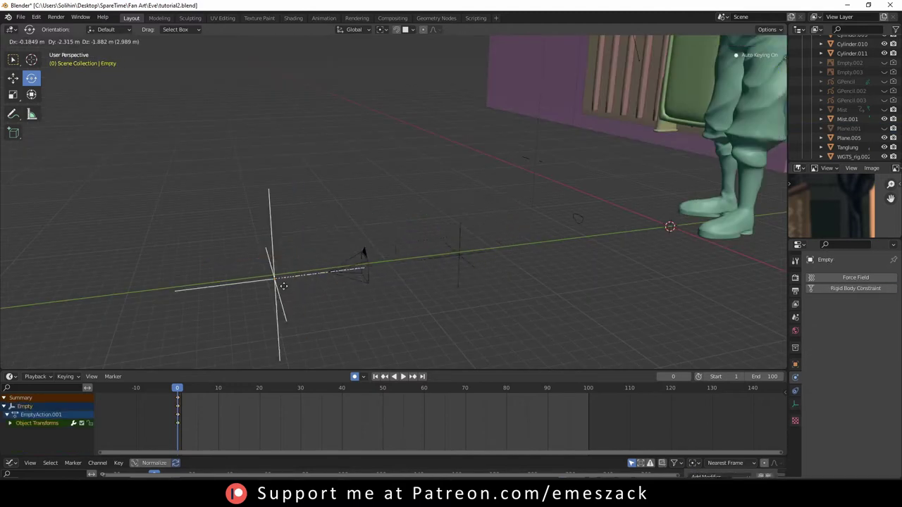
pyautogui.press('Escape')
pyautogui.hotkey('shift', 'd')
pyautogui.moveTo(469, 274); pyautogui.dragTo(512, 278, button='middle')
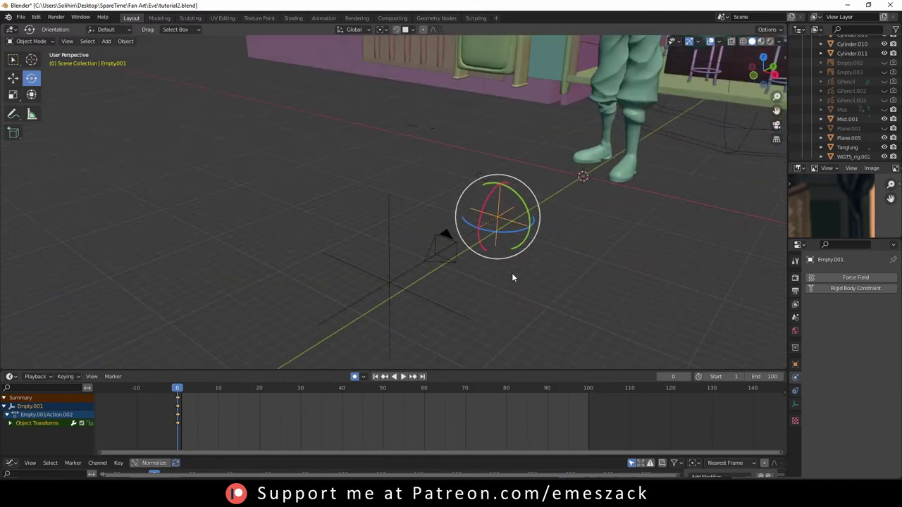
pyautogui.moveTo(310, 201); pyautogui.dragTo(340, 200, button='middle')
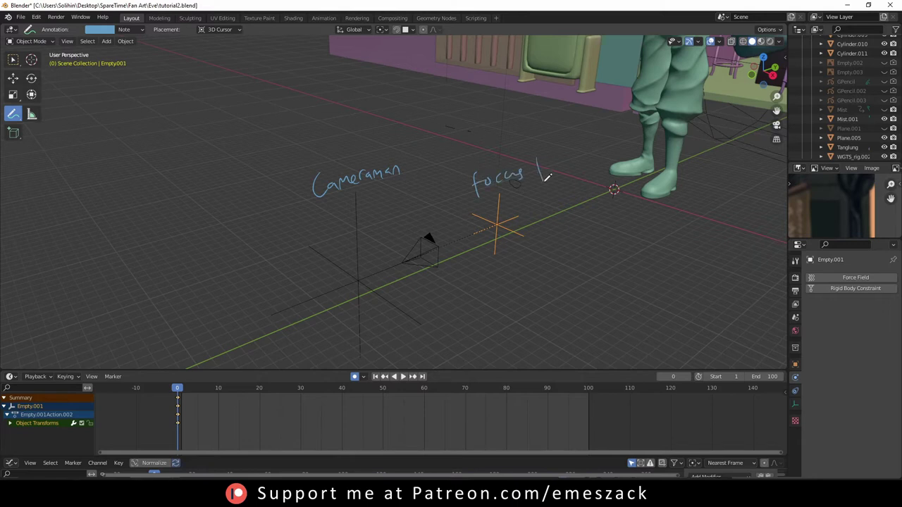
pyautogui.moveTo(574, 165); pyautogui.dragTo(576, 184)
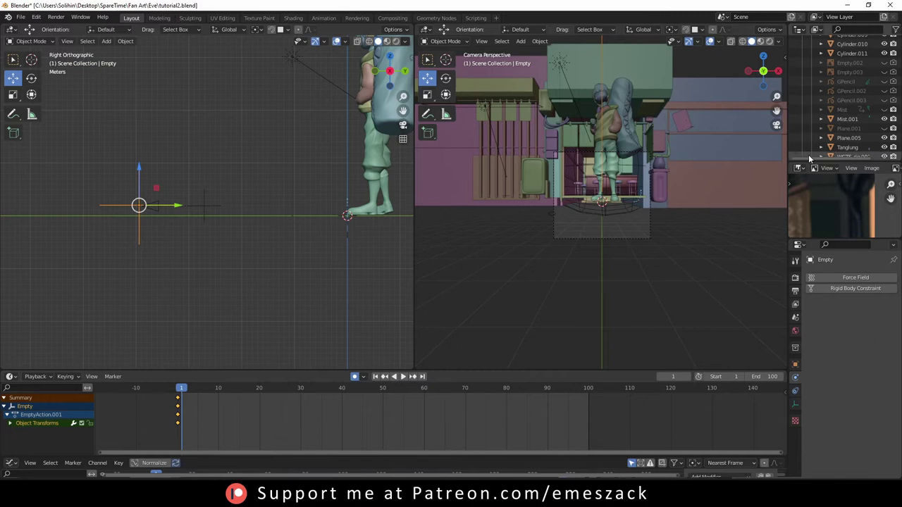
# Unhide Plane.001, move the cameraman empty toward the character, and preview the push-in
pyautogui.click(884, 128)
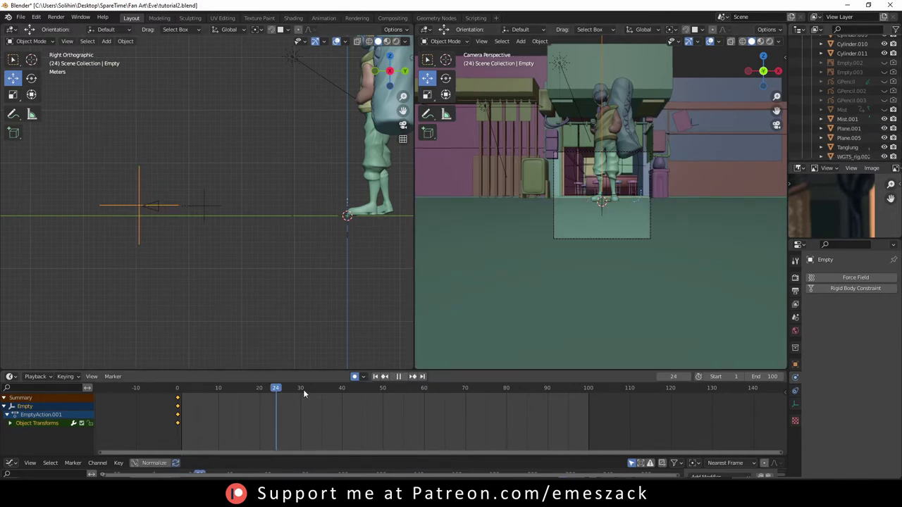
pyautogui.keyDown('shift'); pyautogui.moveTo(293, 220); pyautogui.dragTo(246, 277, button='middle'); pyautogui.keyUp('shift')
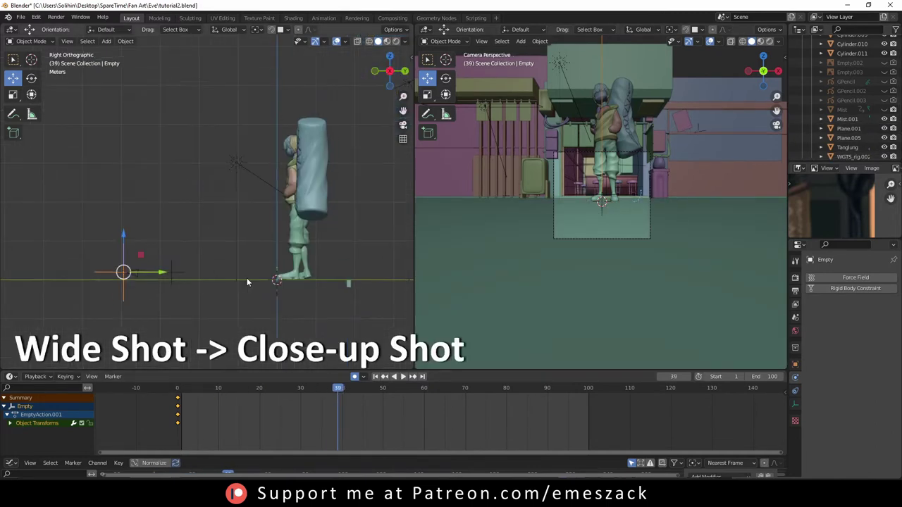
pyautogui.press('g')
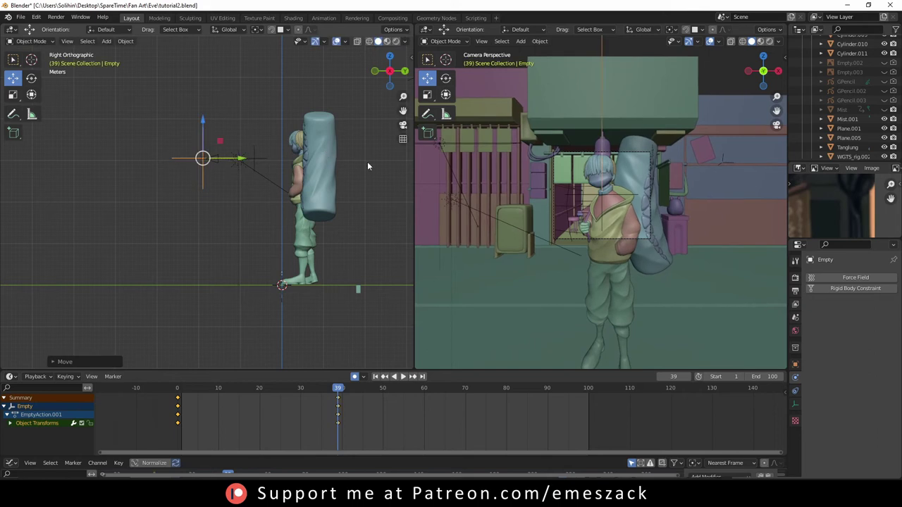
pyautogui.click(794, 405)
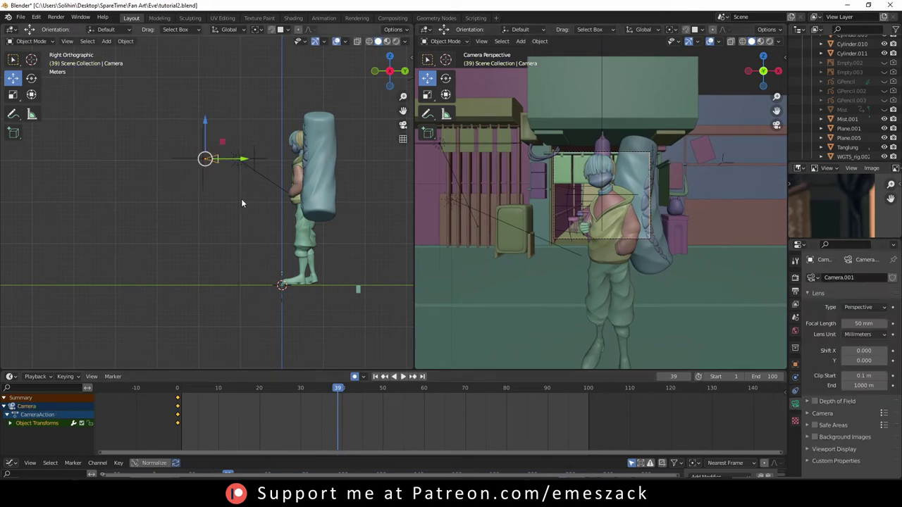
pyautogui.click(203, 185)
pyautogui.press('space')
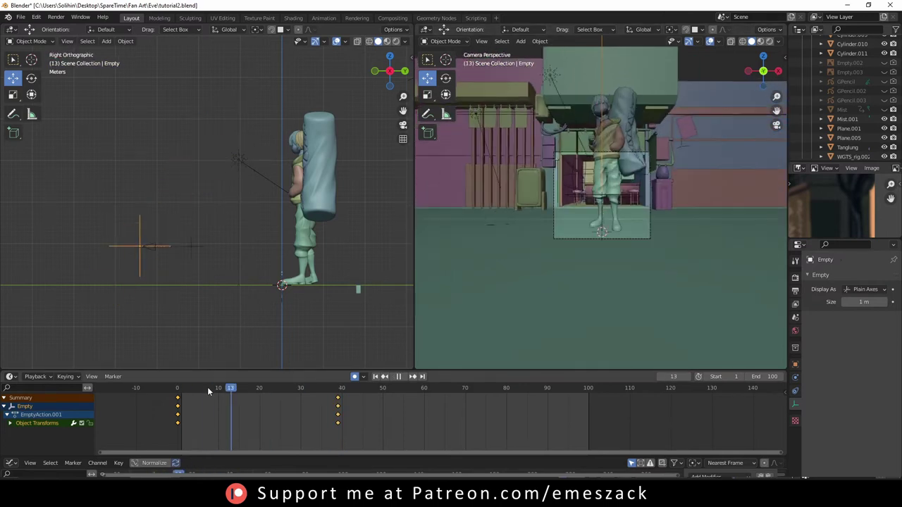
# Keyframe the camera's location, rotation and scale, and add a Noise modifier to its curves
pyautogui.click(133, 290)
pyautogui.press('i')
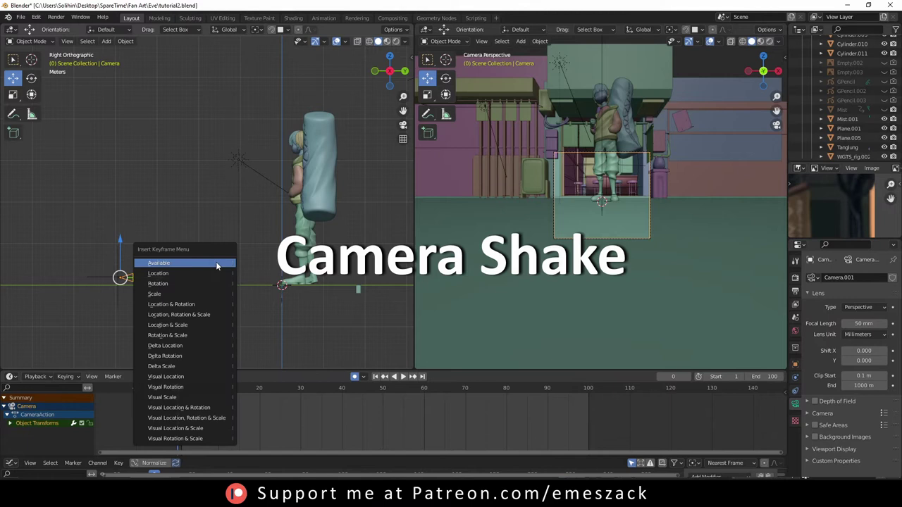
pyautogui.click(195, 317)
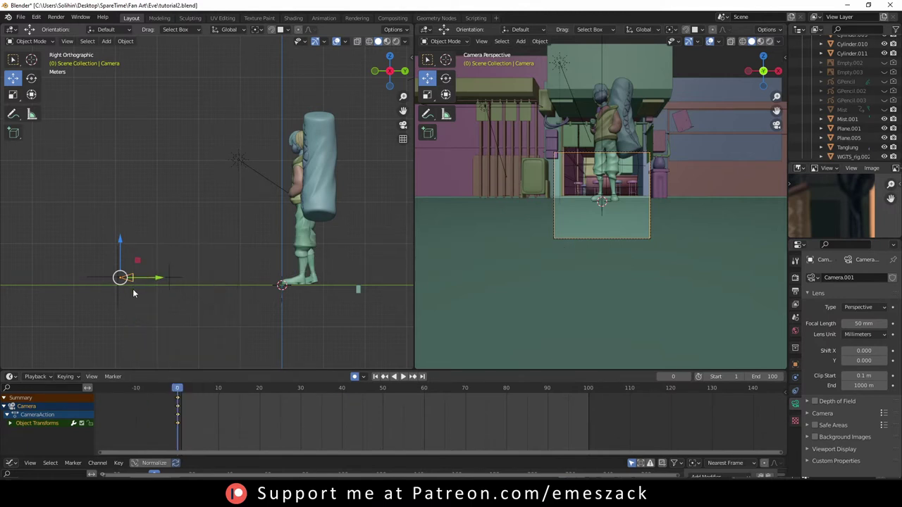
pyautogui.press('i')
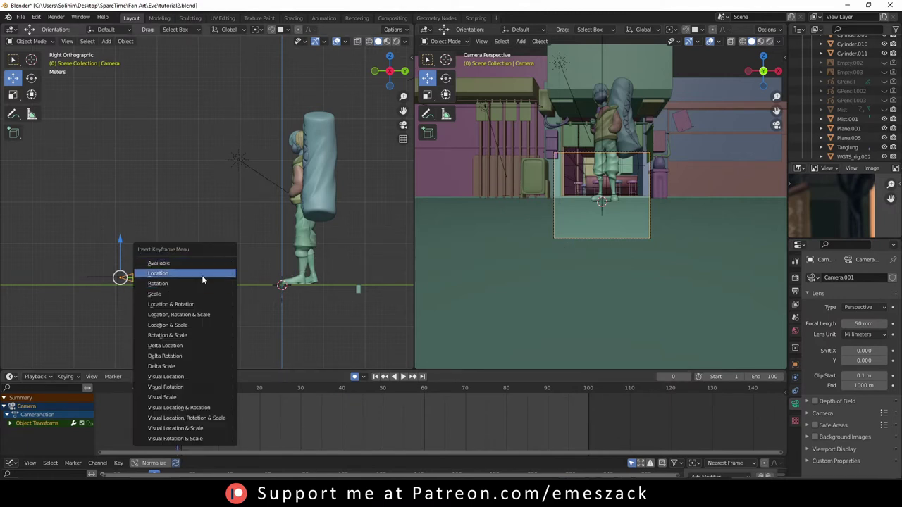
pyautogui.click(199, 317)
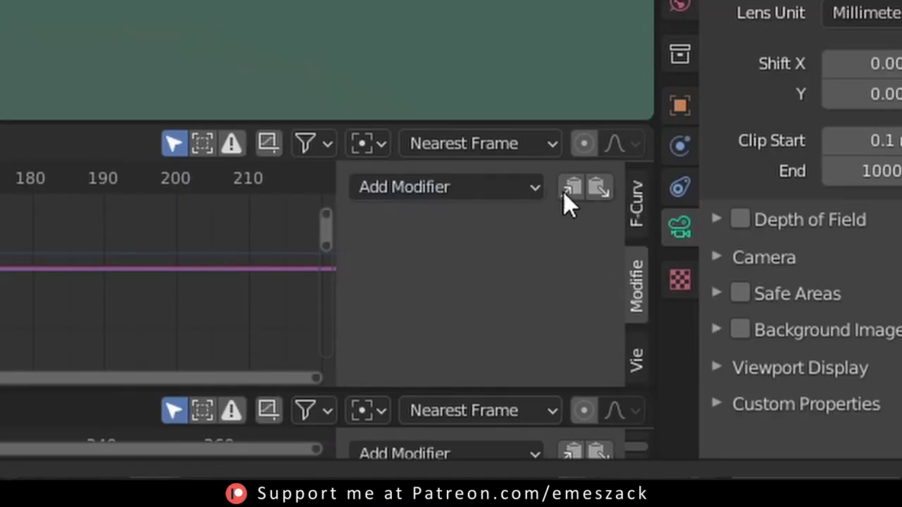
pyautogui.click(736, 390)
pyautogui.click(744, 444)
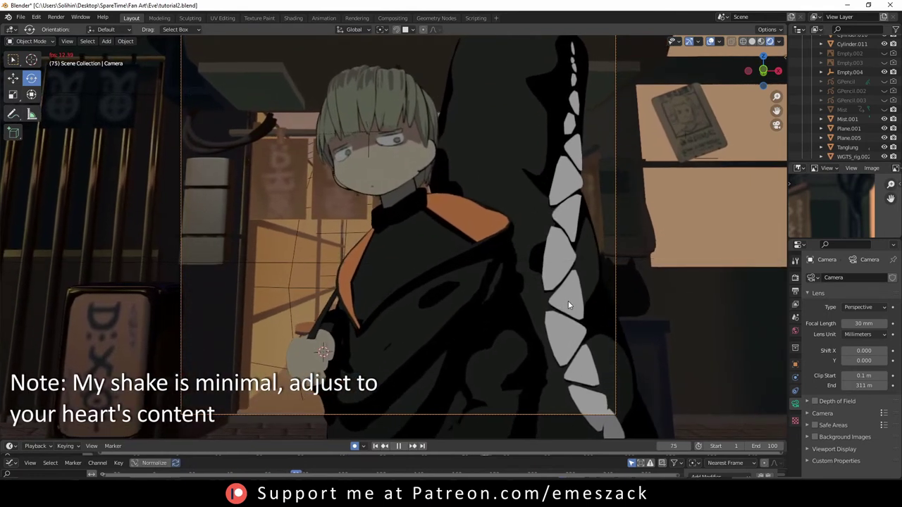
# Enable camera depth of field and move the focus empty to the character's head in camera view
pyautogui.press('space')
pyautogui.click(356, 141)
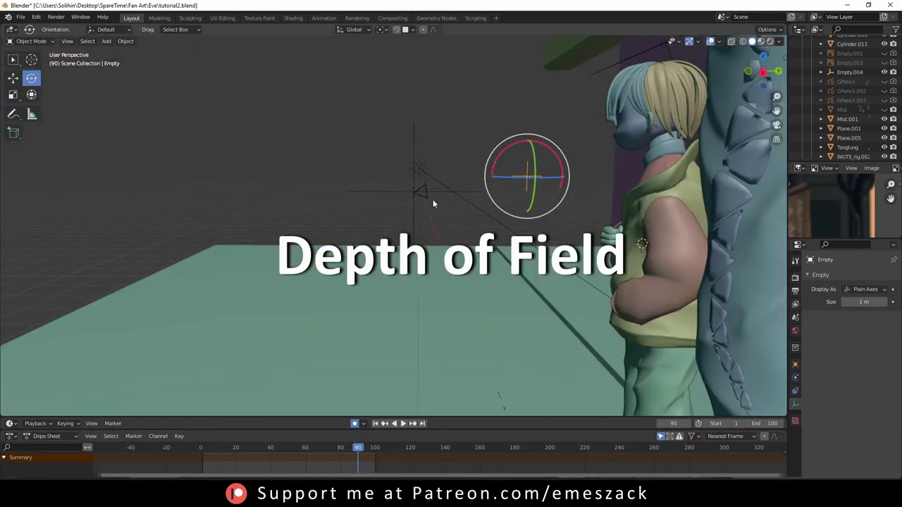
pyautogui.click(423, 193)
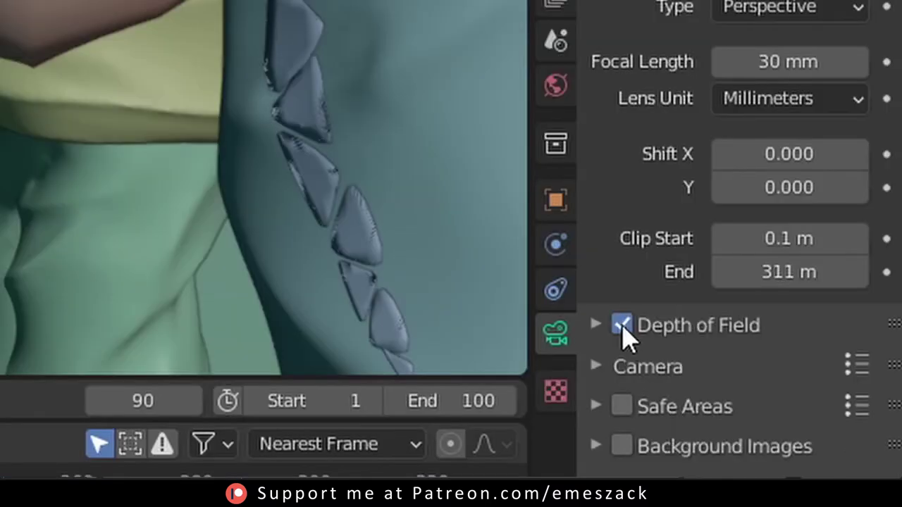
pyautogui.click(628, 331)
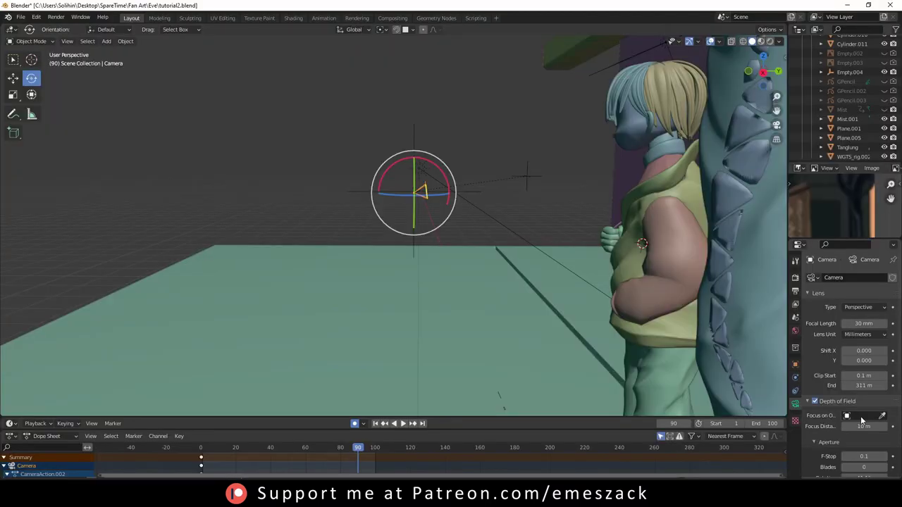
pyautogui.click(858, 416)
pyautogui.click(850, 418)
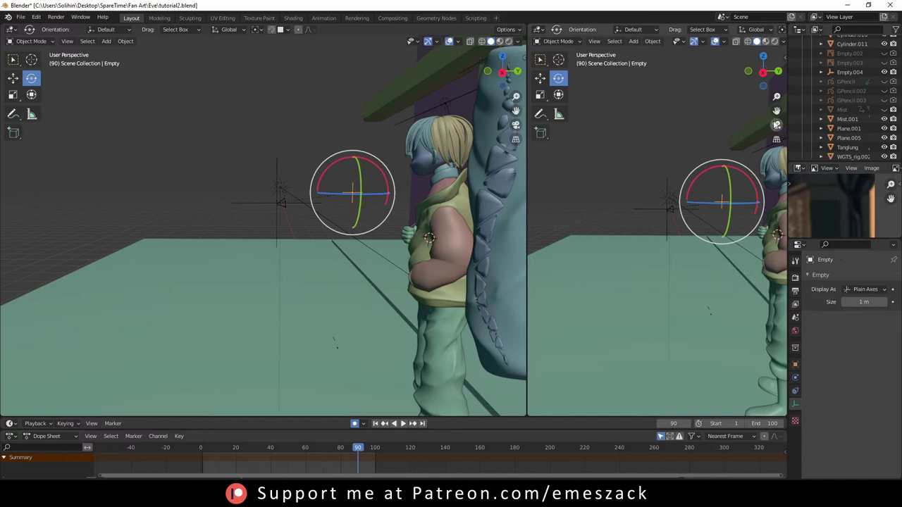
pyautogui.click(776, 125)
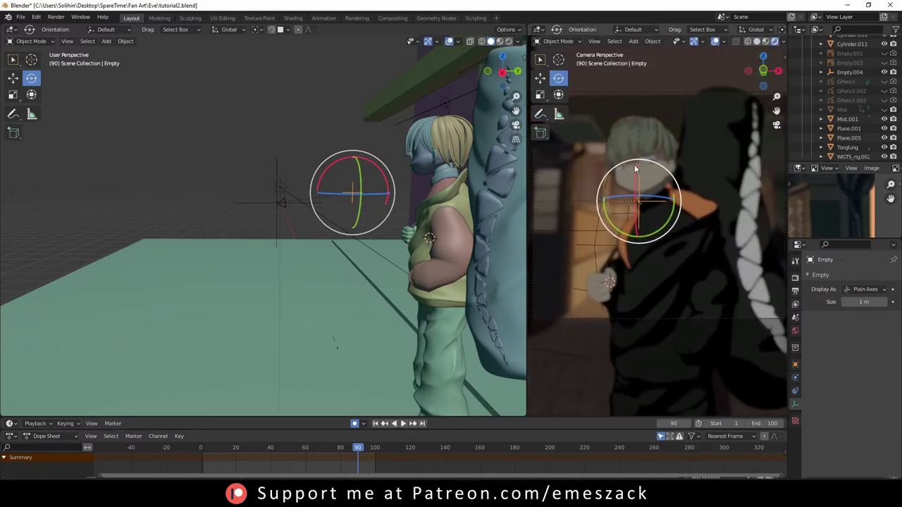
pyautogui.press('g')
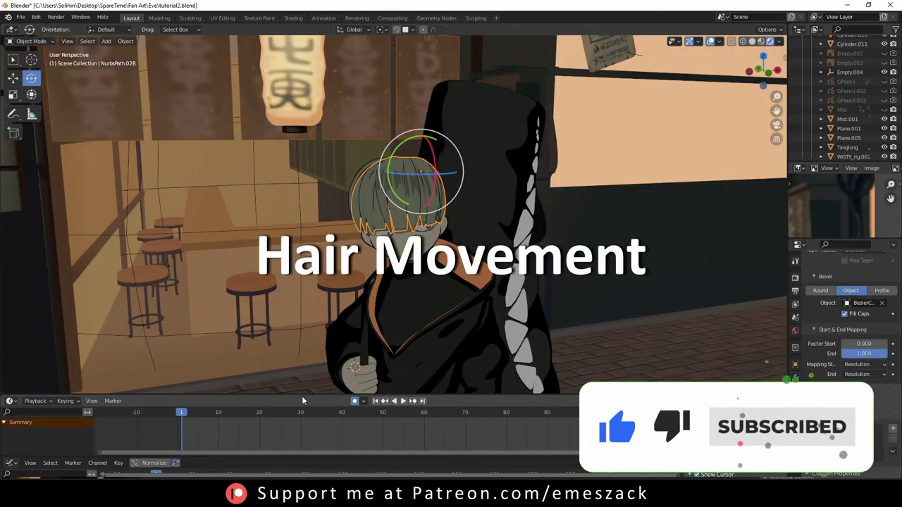
# Add Basis and Key 1 shape keys to the hair curve, setting Key 1's value to 1
pyautogui.moveTo(302, 395); pyautogui.dragTo(303, 446)
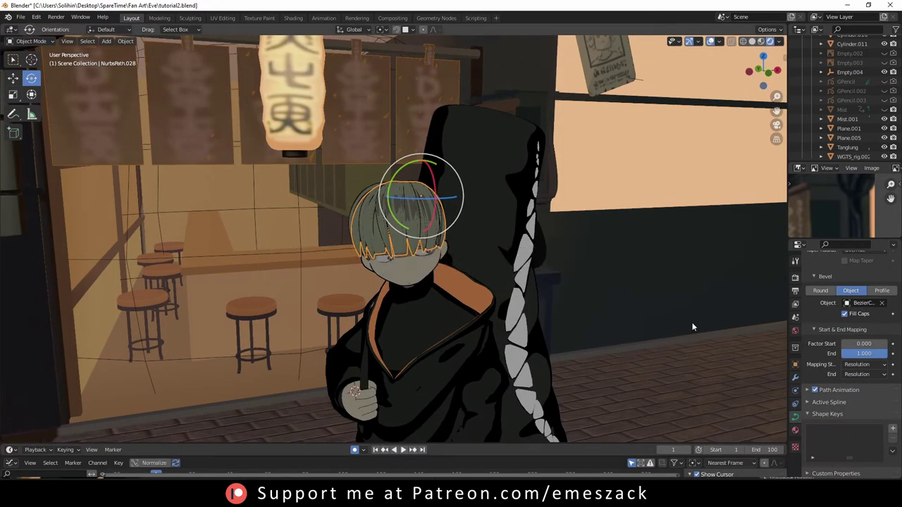
pyautogui.click(795, 277)
pyautogui.moveTo(705, 141); pyautogui.dragTo(679, 104, button='middle')
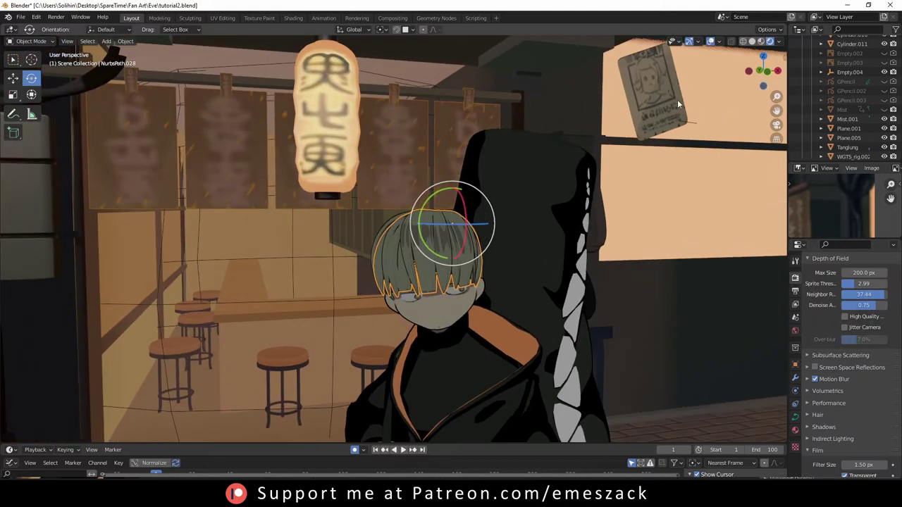
pyautogui.moveTo(459, 243); pyautogui.dragTo(438, 181, button='middle')
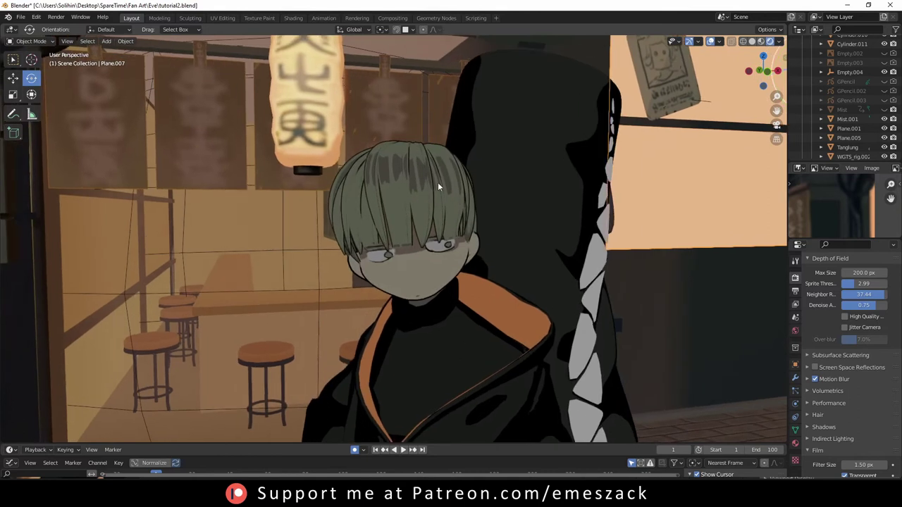
pyautogui.click(795, 416)
pyautogui.click(886, 319)
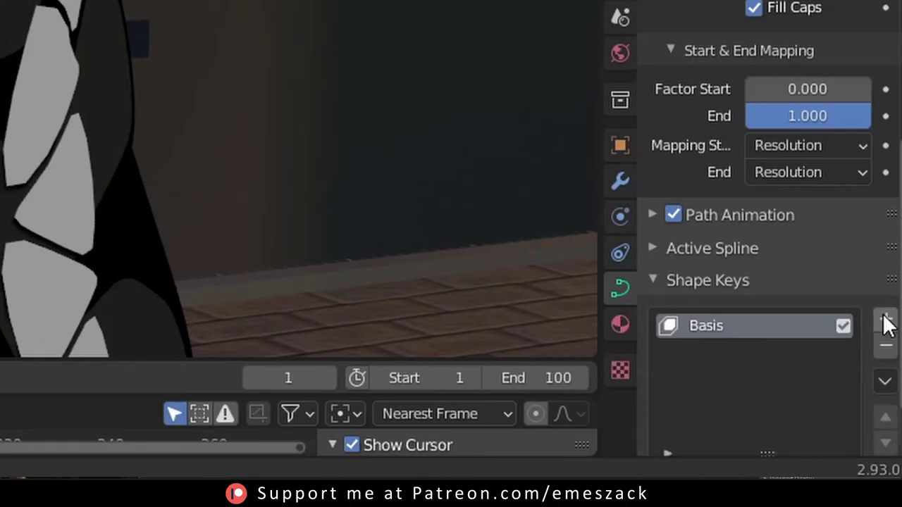
pyautogui.click(886, 320)
pyautogui.scroll(-5, 725, 331)
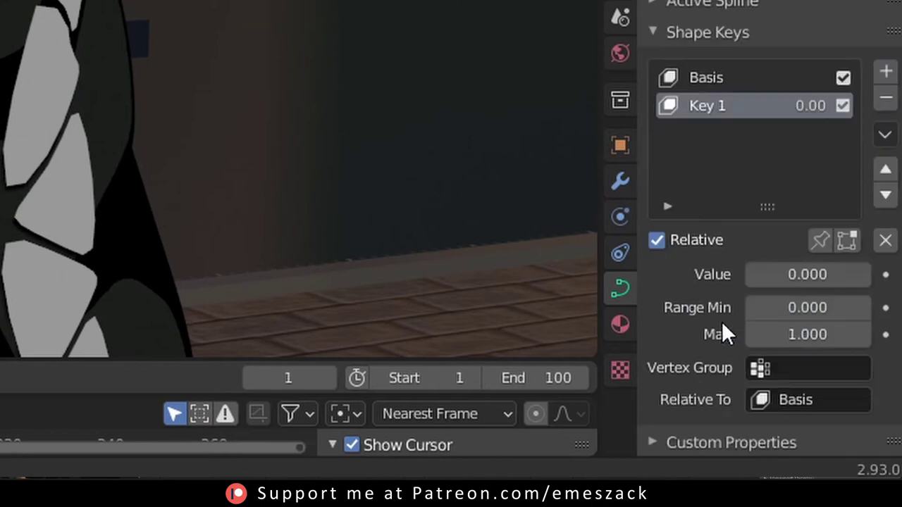
pyautogui.moveTo(775, 281); pyautogui.dragTo(871, 280)
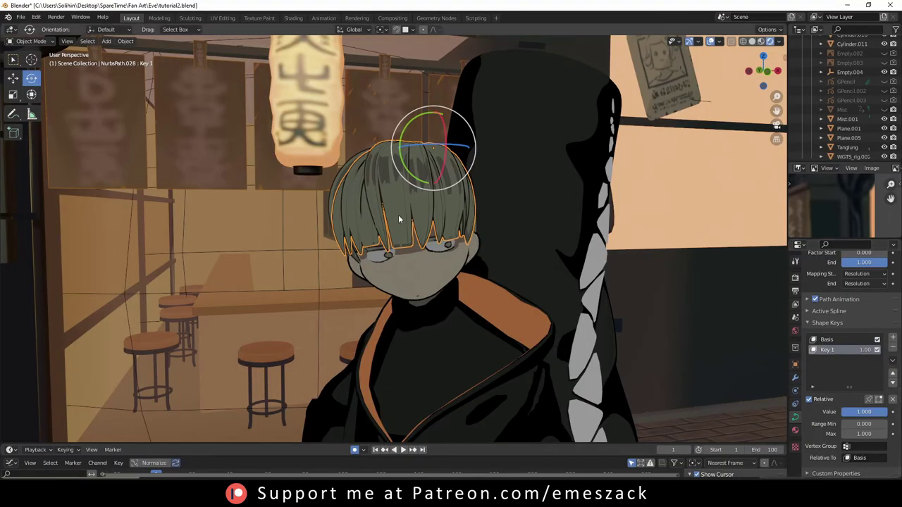
# Reshape the hair fringe's control points in Edit Mode for Key 1
pyautogui.click(518, 226)
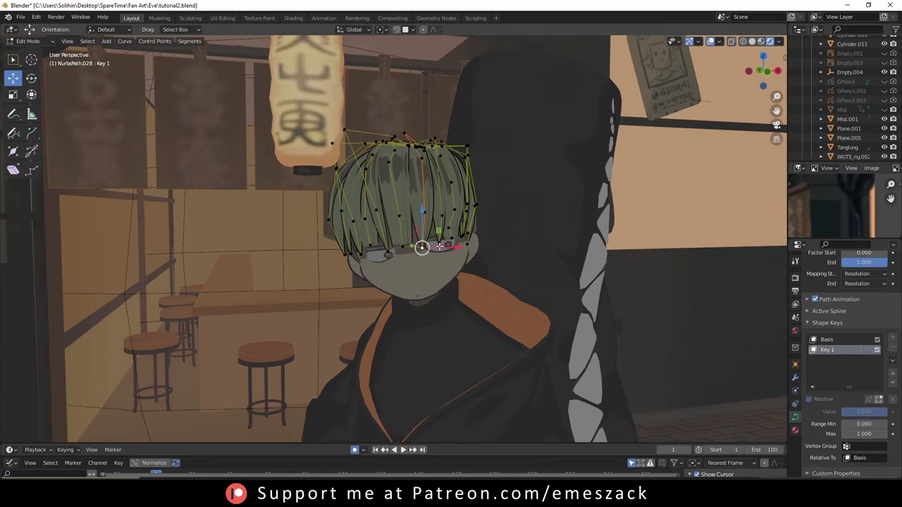
pyautogui.click(431, 250)
pyautogui.moveTo(432, 250); pyautogui.dragTo(422, 303, button='middle')
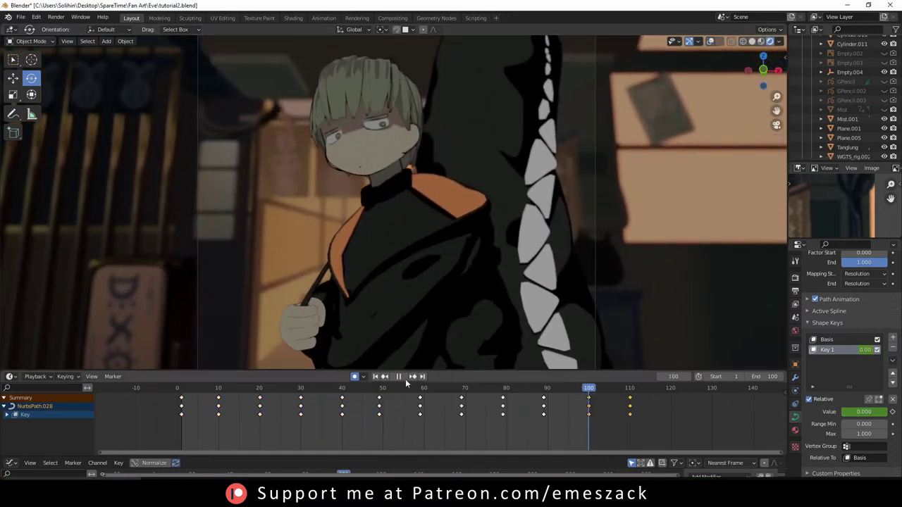
# Assign the top row of banner vertices to a new vertex group
pyautogui.moveTo(106, 150); pyautogui.dragTo(625, 194)
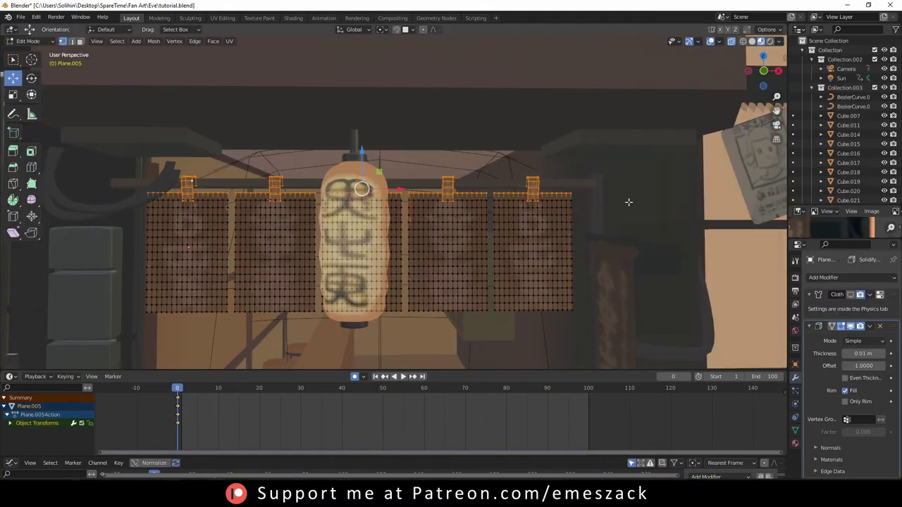
pyautogui.click(795, 430)
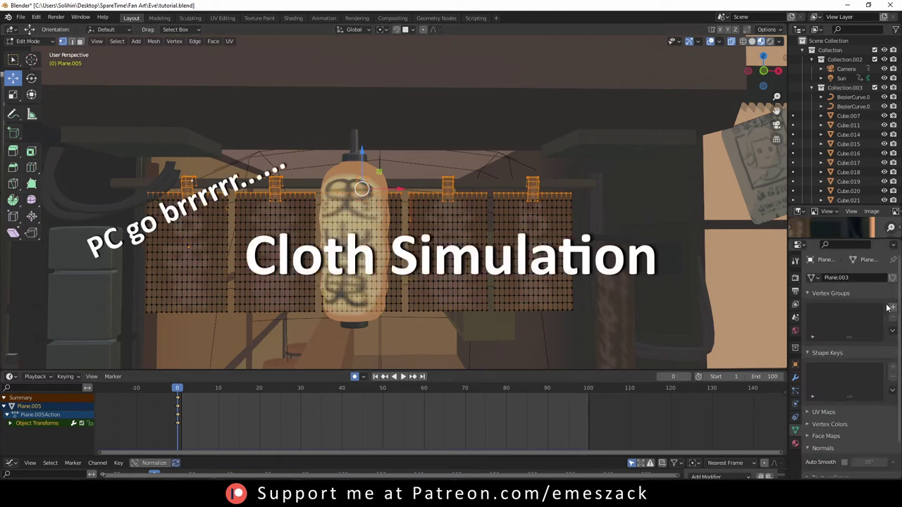
pyautogui.click(893, 308)
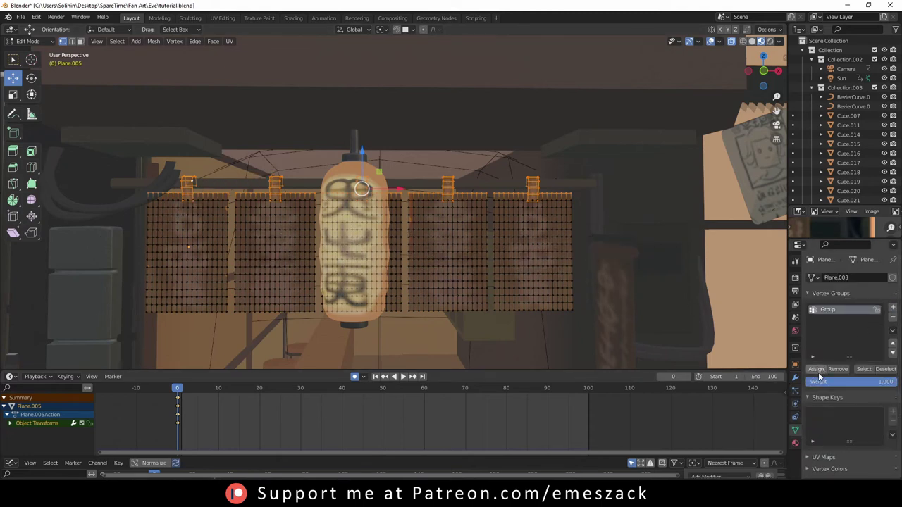
# Enable Cloth physics on the banners with the pin group set to Group
pyautogui.click(795, 404)
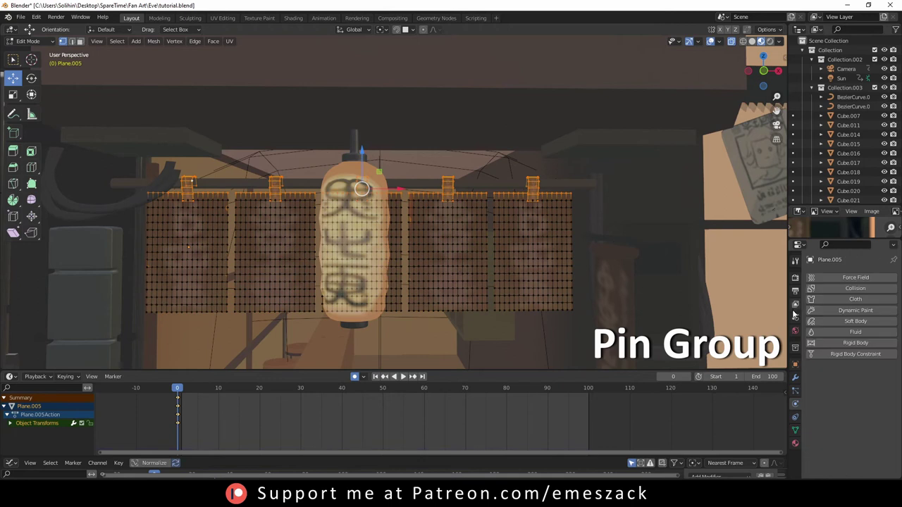
pyautogui.click(839, 300)
pyautogui.scroll(-8, 821, 377)
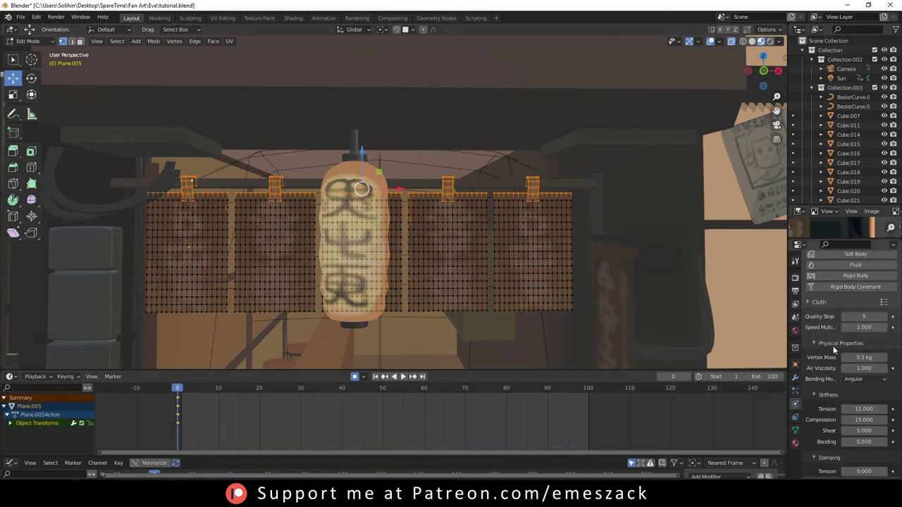
pyautogui.scroll(-2, 831, 421)
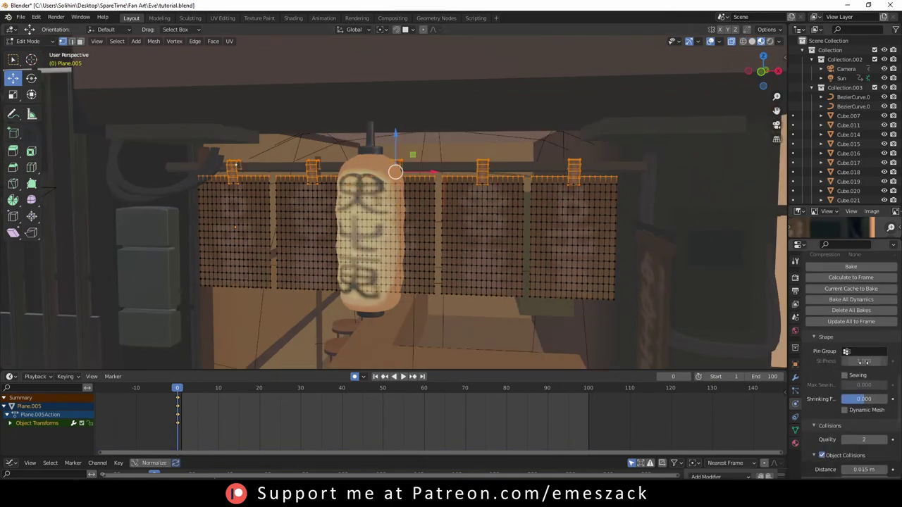
pyautogui.click(856, 352)
pyautogui.click(855, 366)
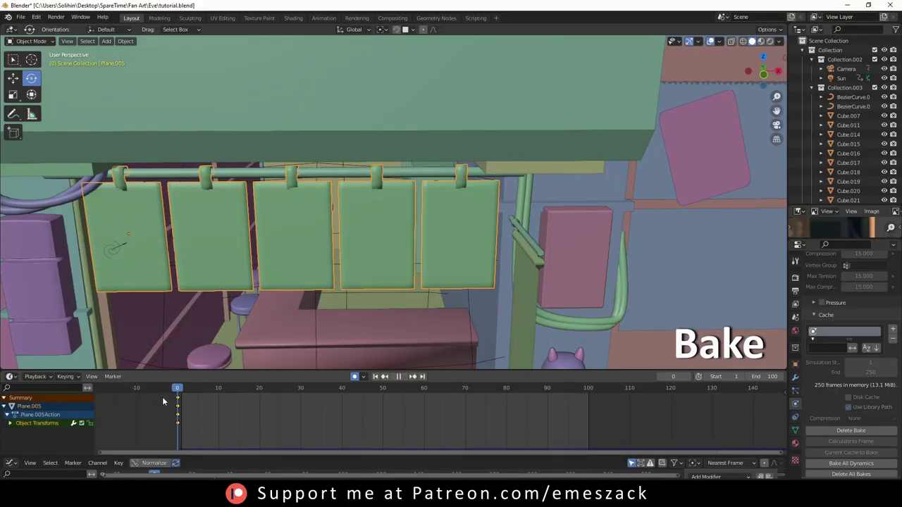
# Preview the baked cloth playback and make Cube.026 a collision object
pyautogui.press('Escape')
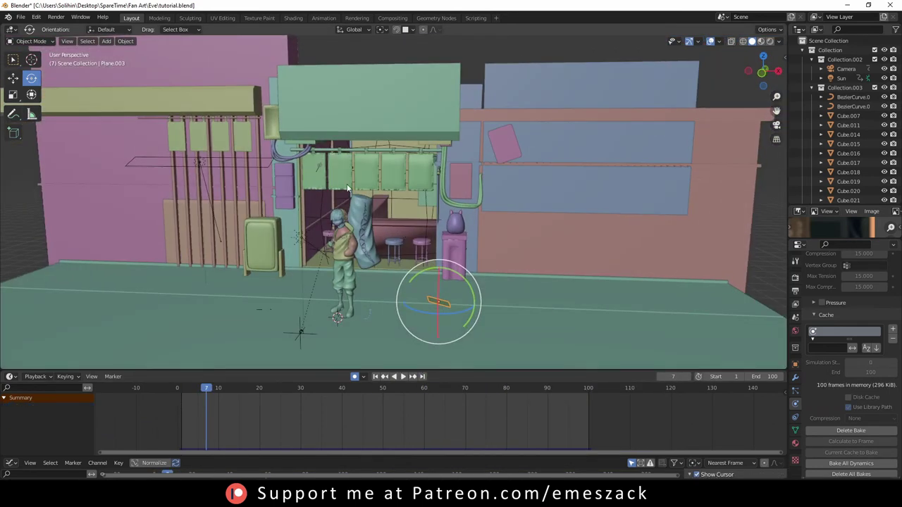
pyautogui.press('space')
pyautogui.press('space')
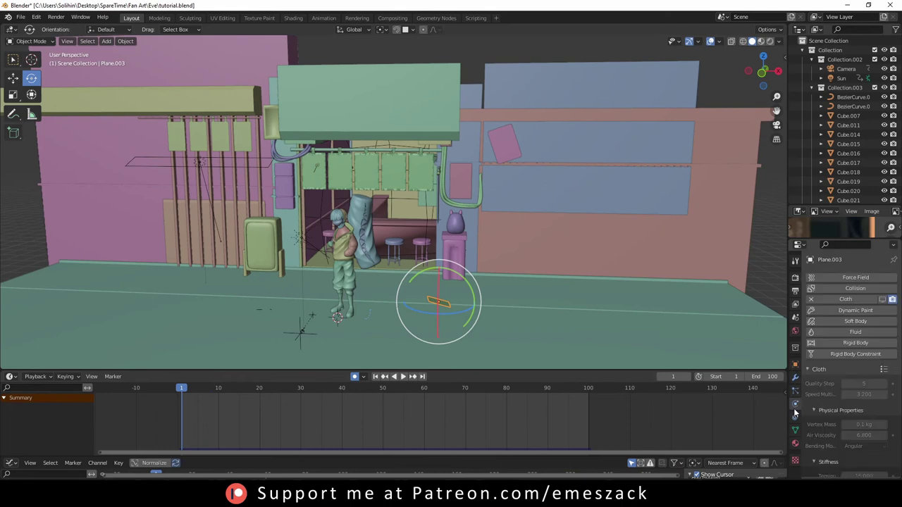
pyautogui.click(797, 404)
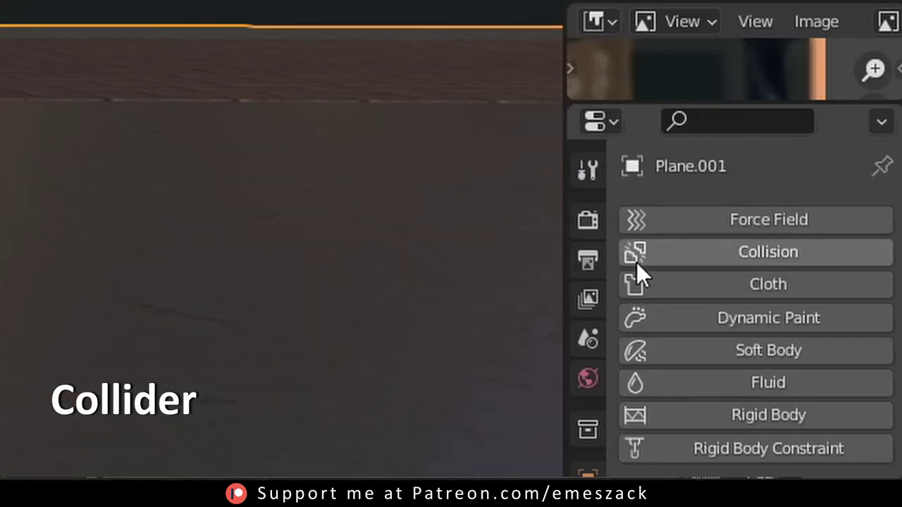
pyautogui.click(813, 290)
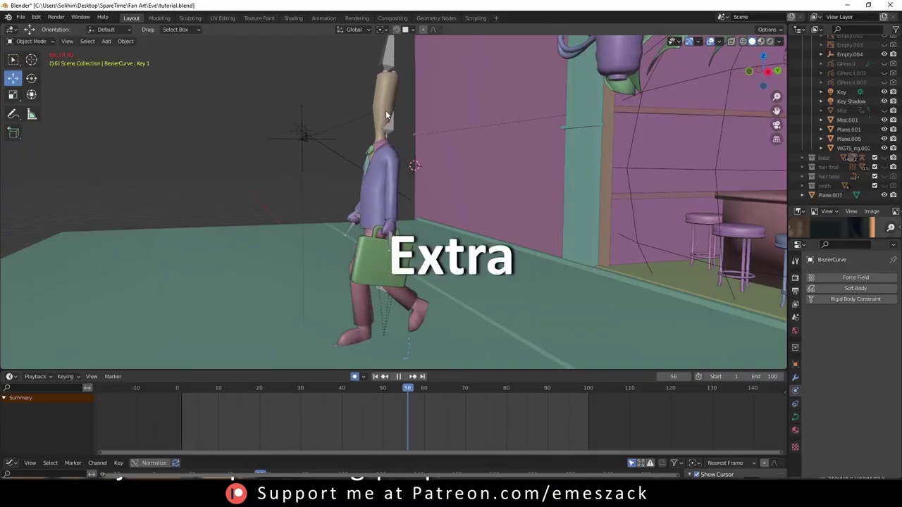
# Select the walking figure's body, stop its walk near the start, and bring up snapping options
pyautogui.click(395, 131)
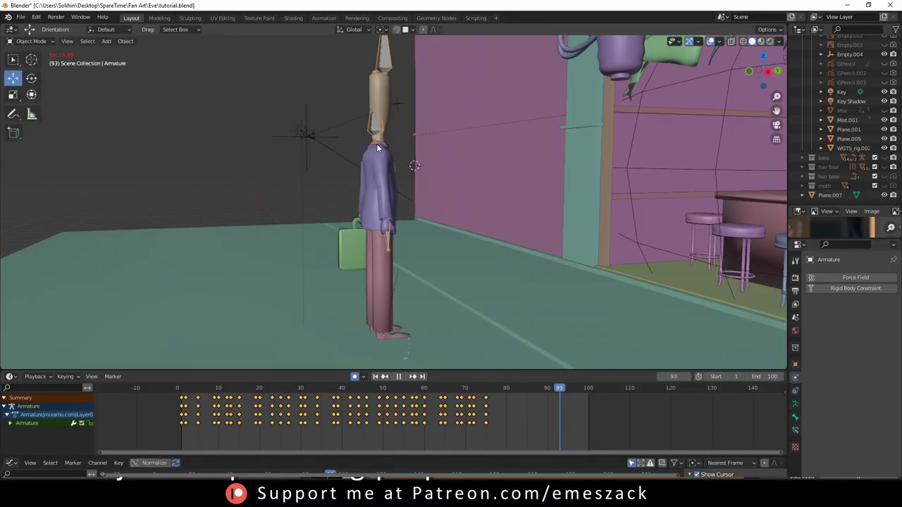
pyautogui.click(160, 390)
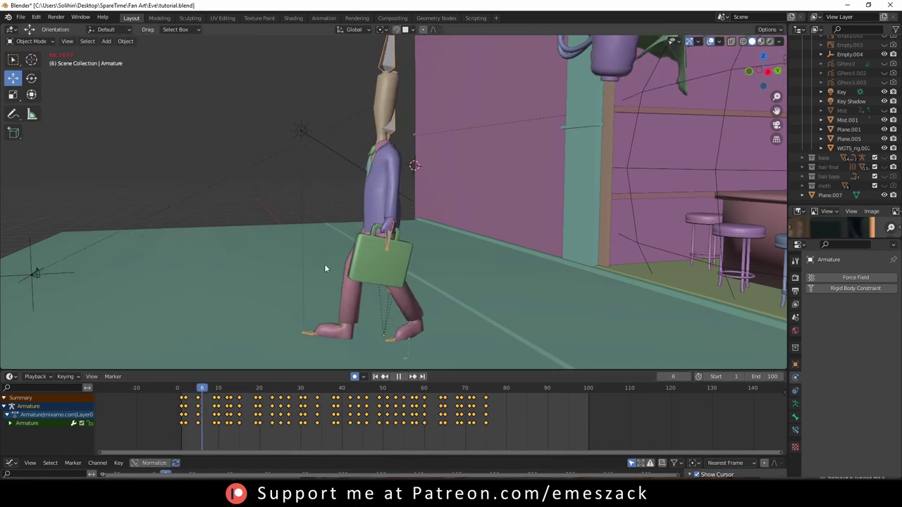
pyautogui.press('space')
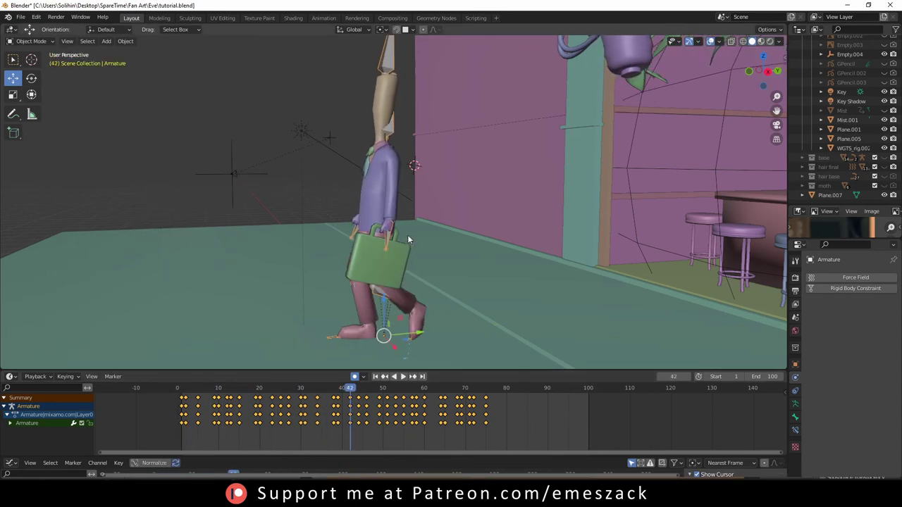
pyautogui.hotkey('shift', 's')
# Snap the 3D cursor to the pedestrian's feet
pyautogui.click(355, 284)
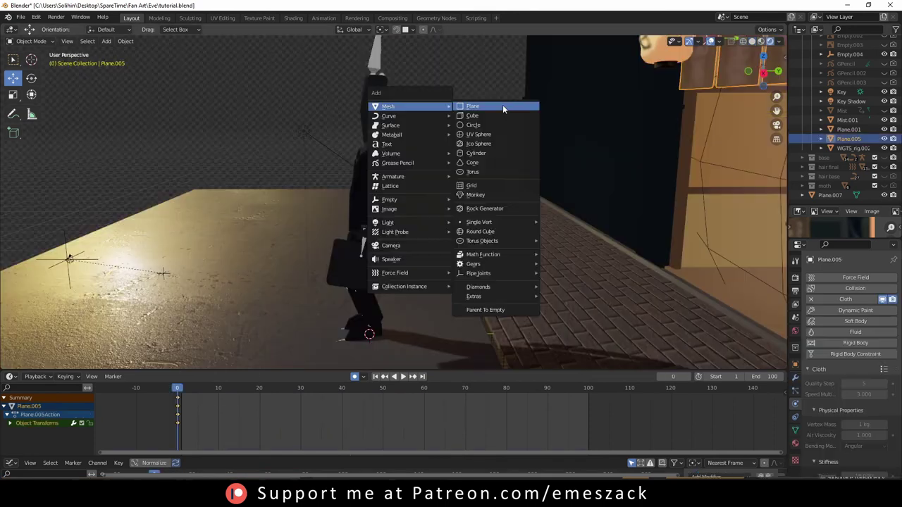
pyautogui.moveTo(400, 181)
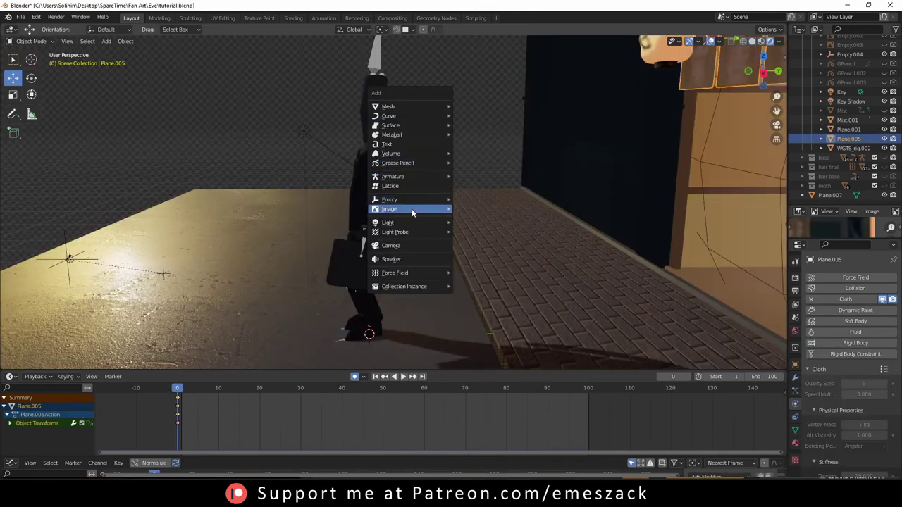
pyautogui.moveTo(448, 201)
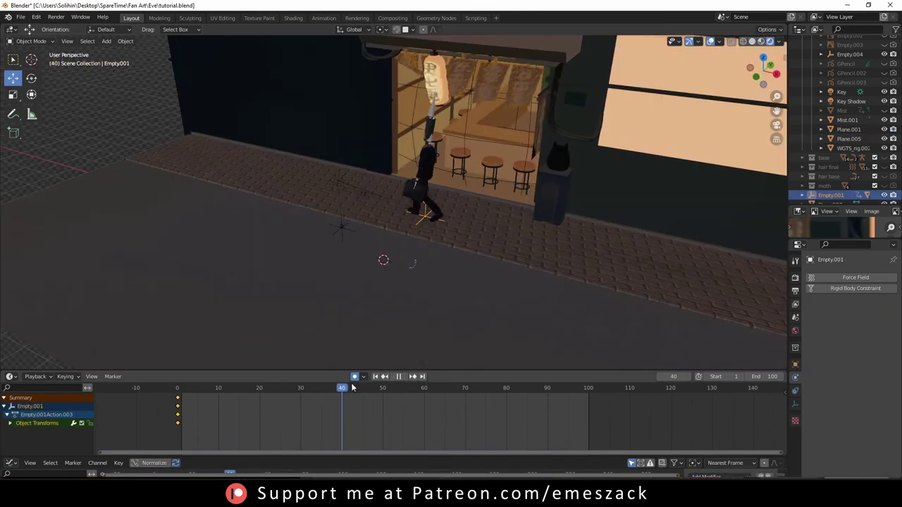
# Move the carrier empty along X and set its keyframe interpolation to Linear
pyautogui.press('space')
pyautogui.press('g')
pyautogui.press('x')
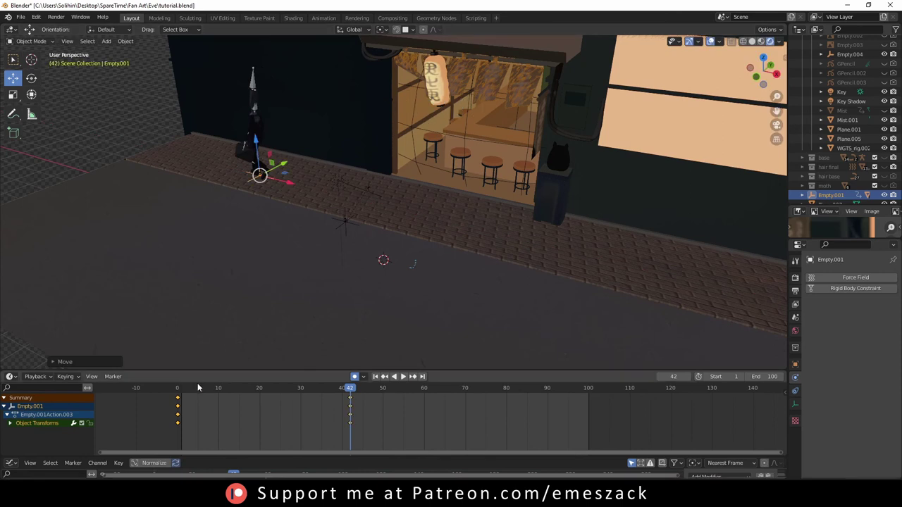
pyautogui.click(374, 401)
pyautogui.rightClick(291, 399)
pyautogui.moveTo(282, 399)
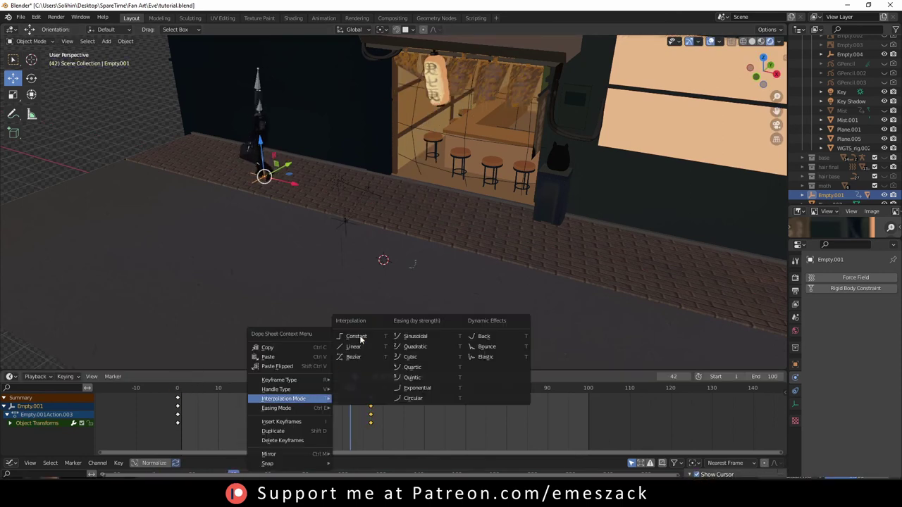
pyautogui.click(354, 353)
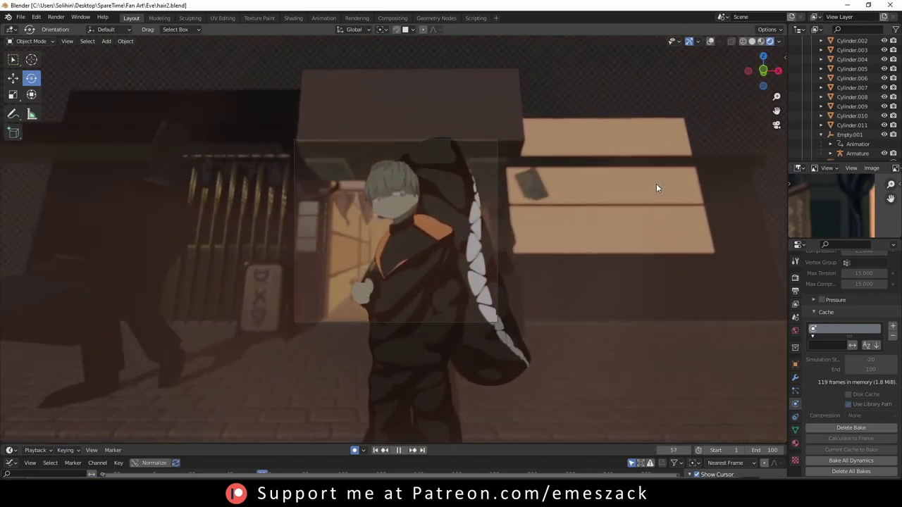
pyautogui.click(399, 450)
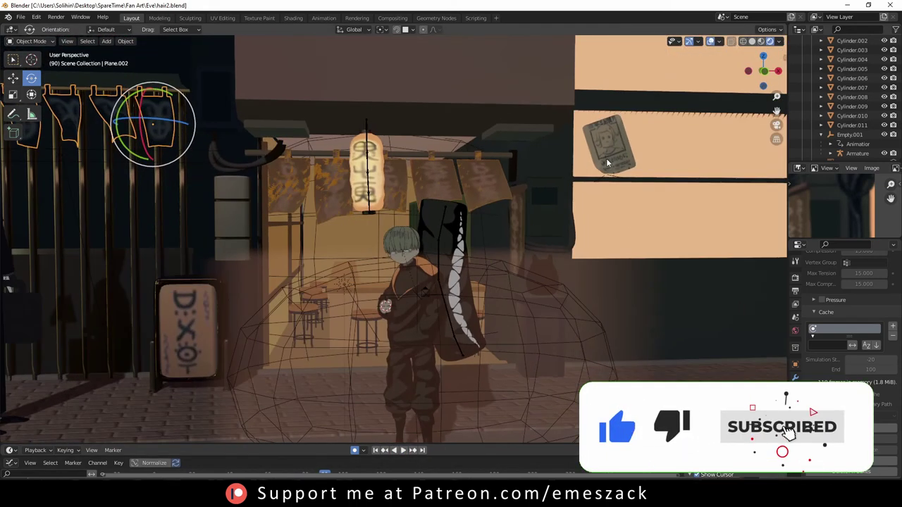
pyautogui.scroll(-3, 607, 163)
pyautogui.moveTo(601, 184); pyautogui.dragTo(524, 192, button='middle')
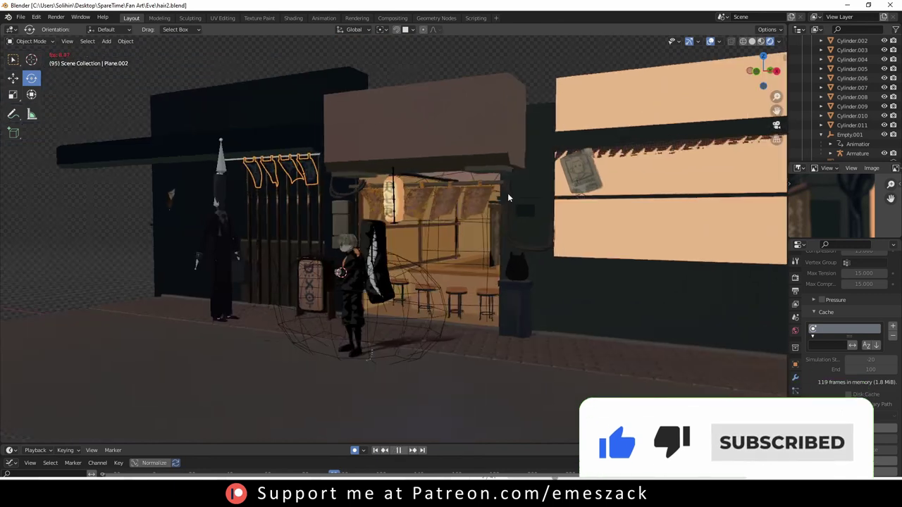
pyautogui.scroll(3, 507, 193)
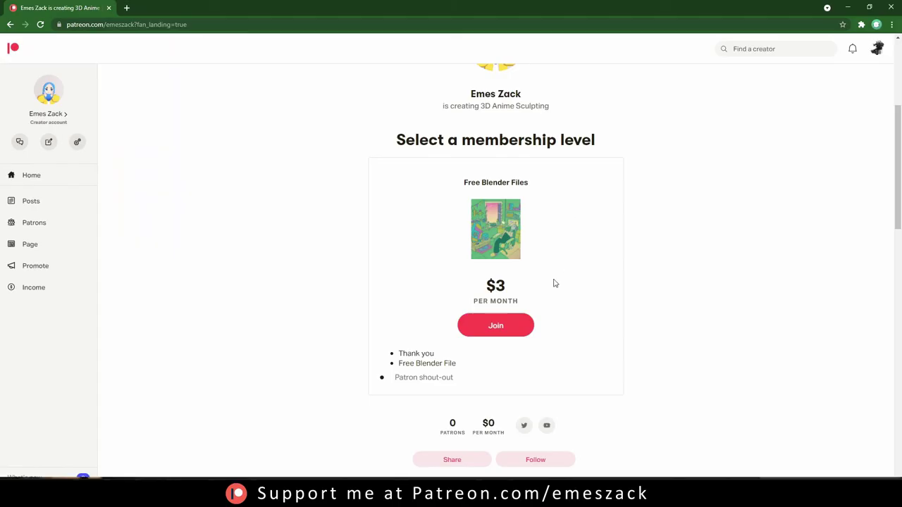